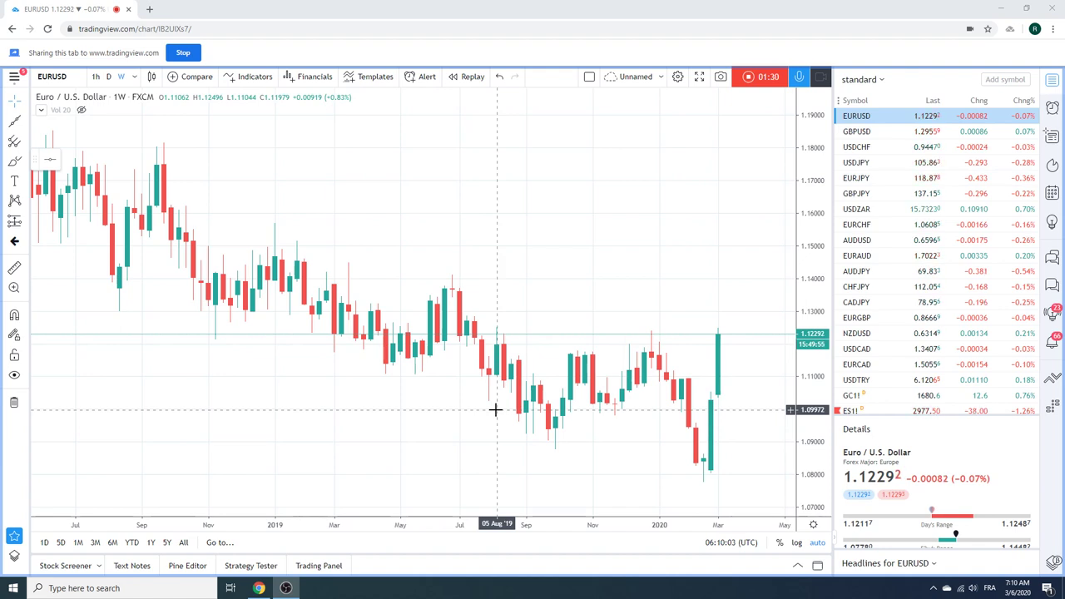
Switch the EURUSD chart interval from 1W to 1D candles
left_click(108, 76)
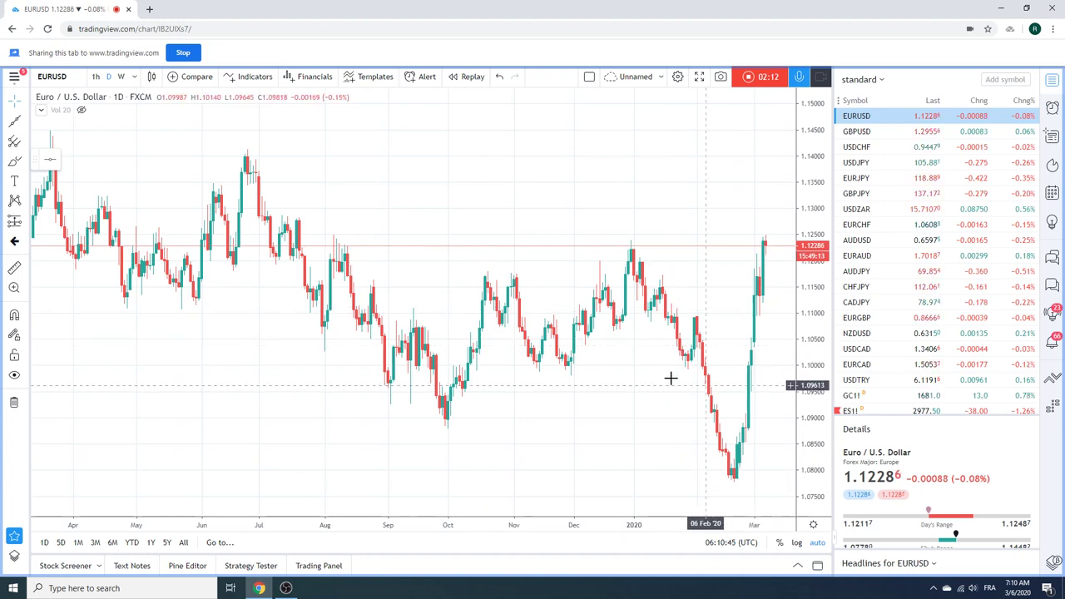
scroll(632, 361, "down", 3)
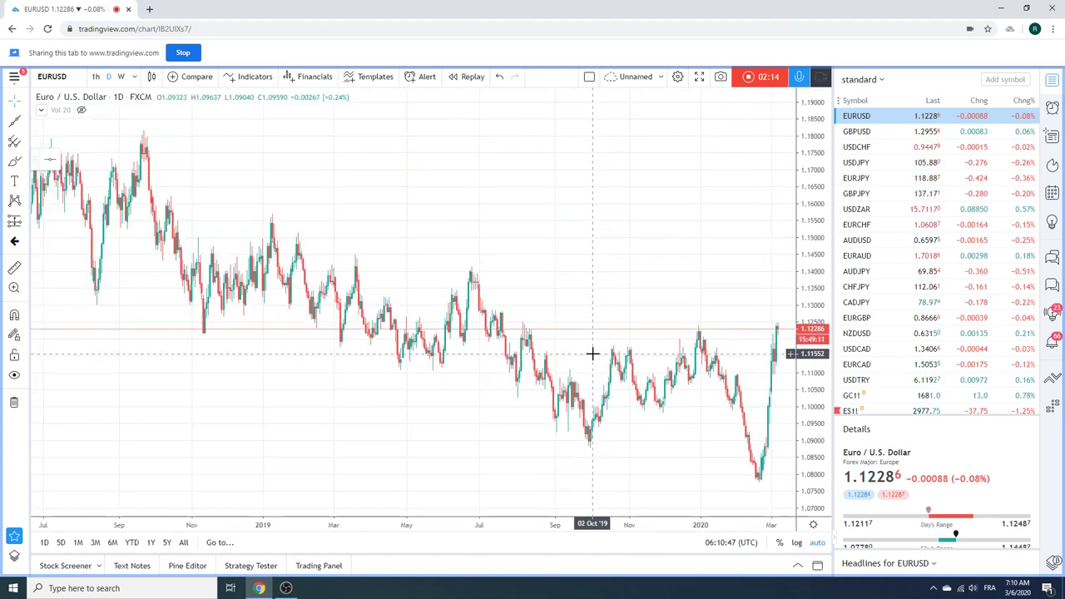
scroll(592, 353, "up", 4)
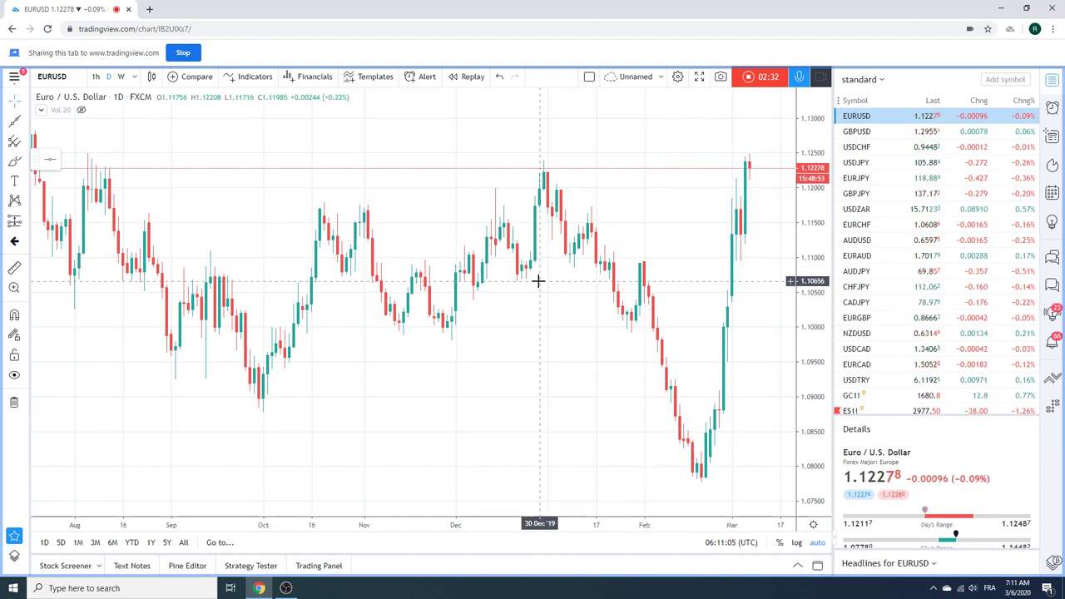
Load the GC1! Gold Futures daily chart from the watchlist
left_click(852, 396)
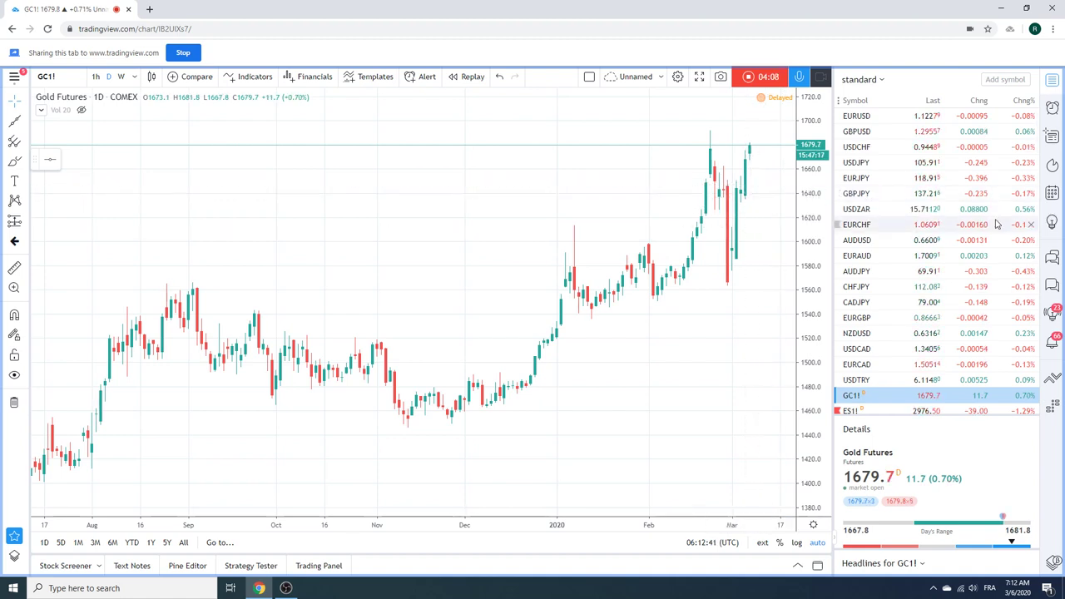
On GBPUSD, draw an extended trend line from the Dec '19 high to the late-January high, then load EURGBP
left_click(865, 131)
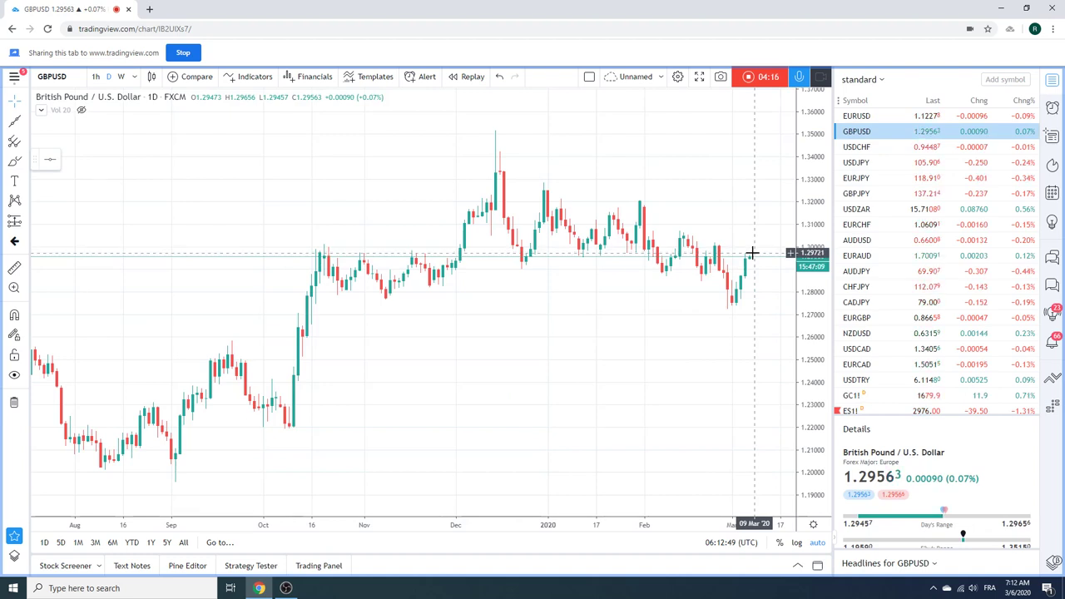
left_click(26, 120)
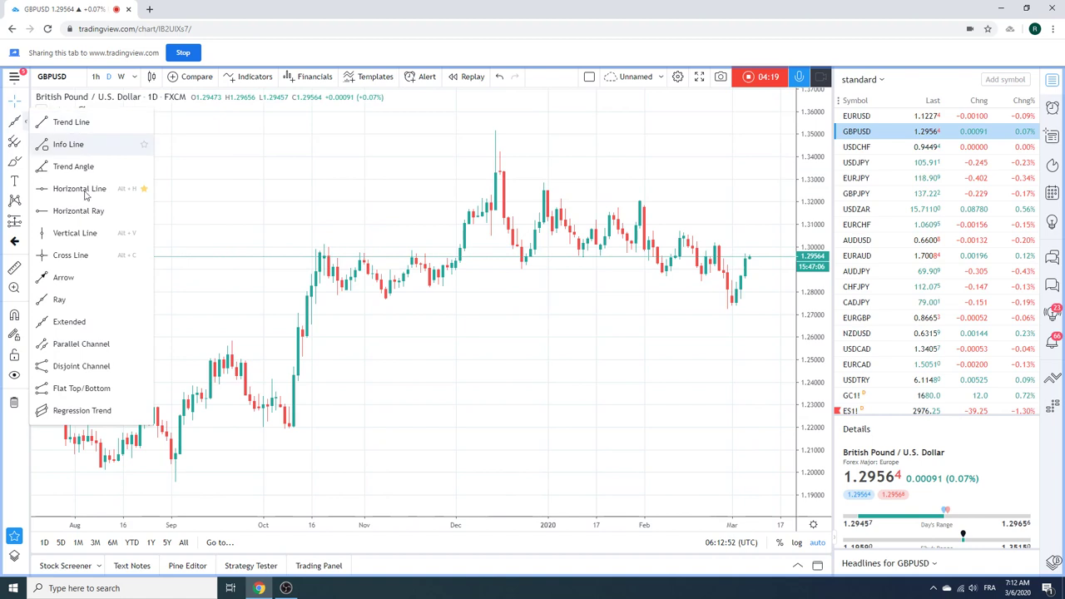
left_click(92, 322)
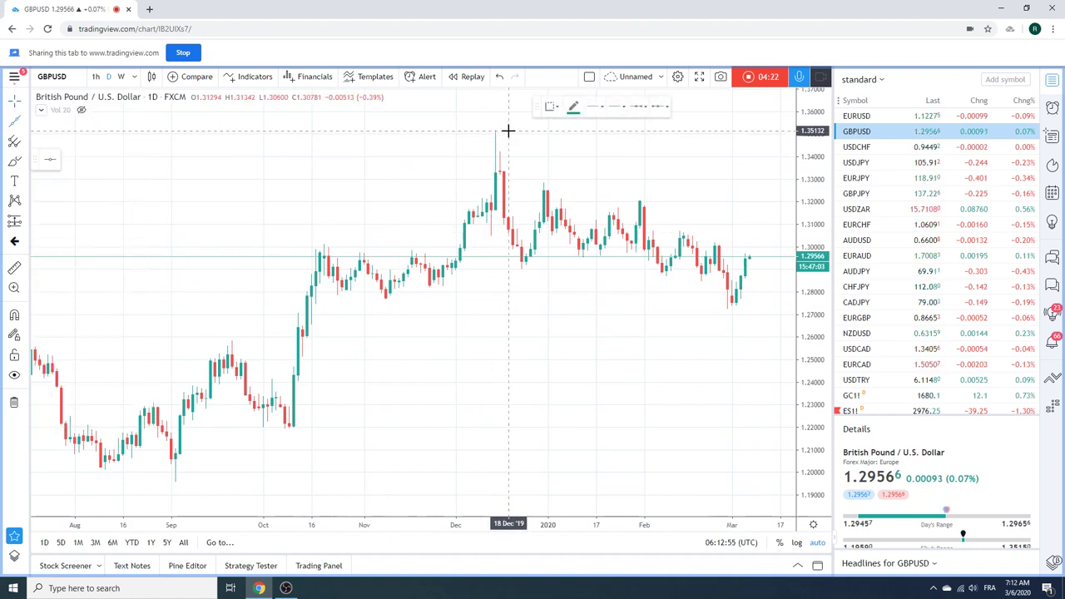
left_click(496, 129)
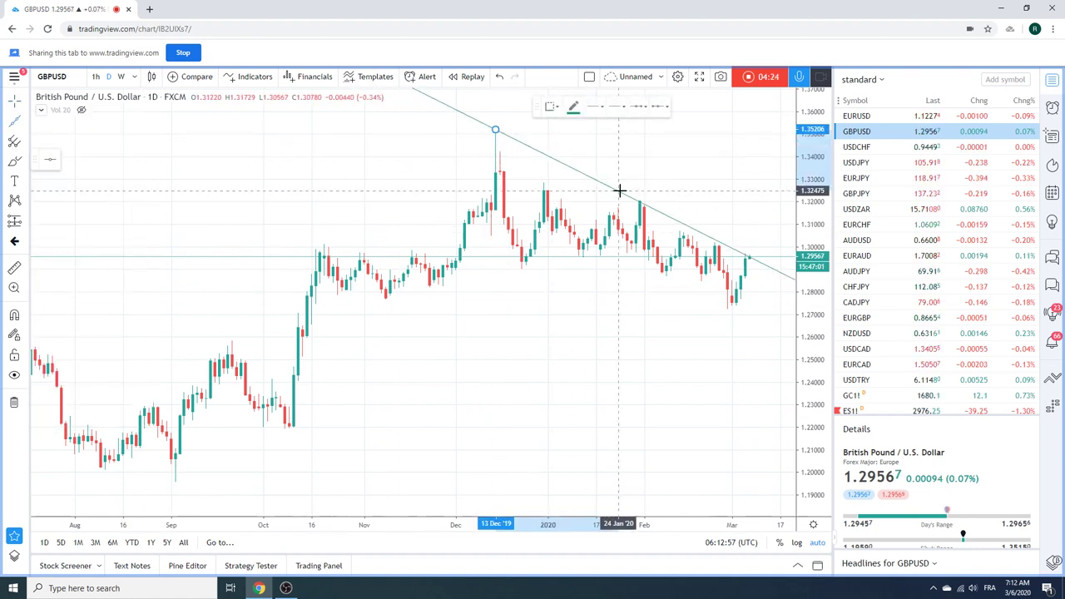
left_click(621, 190)
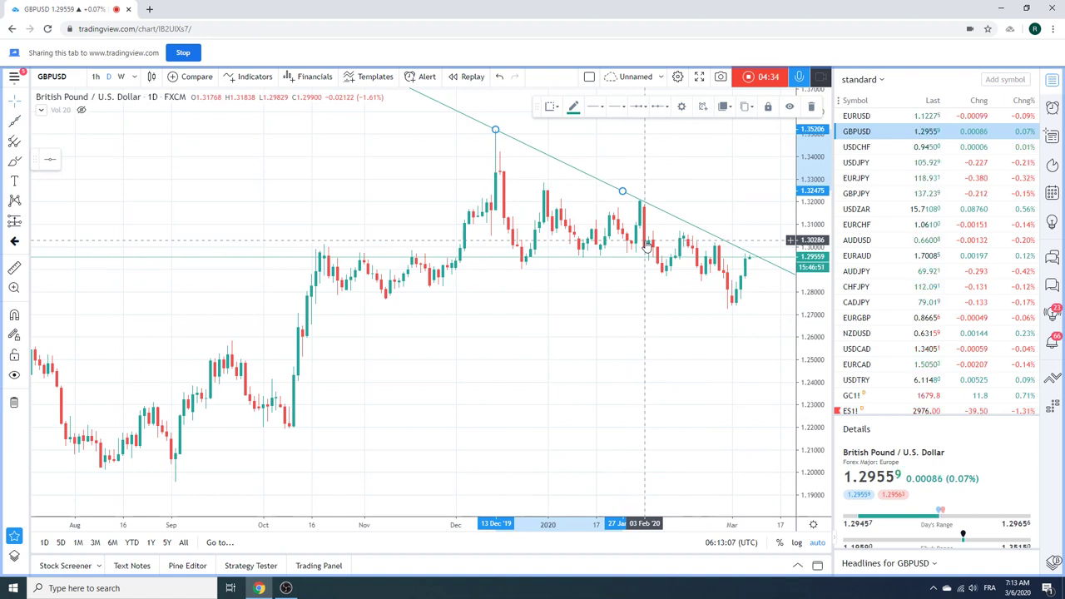
left_click(857, 318)
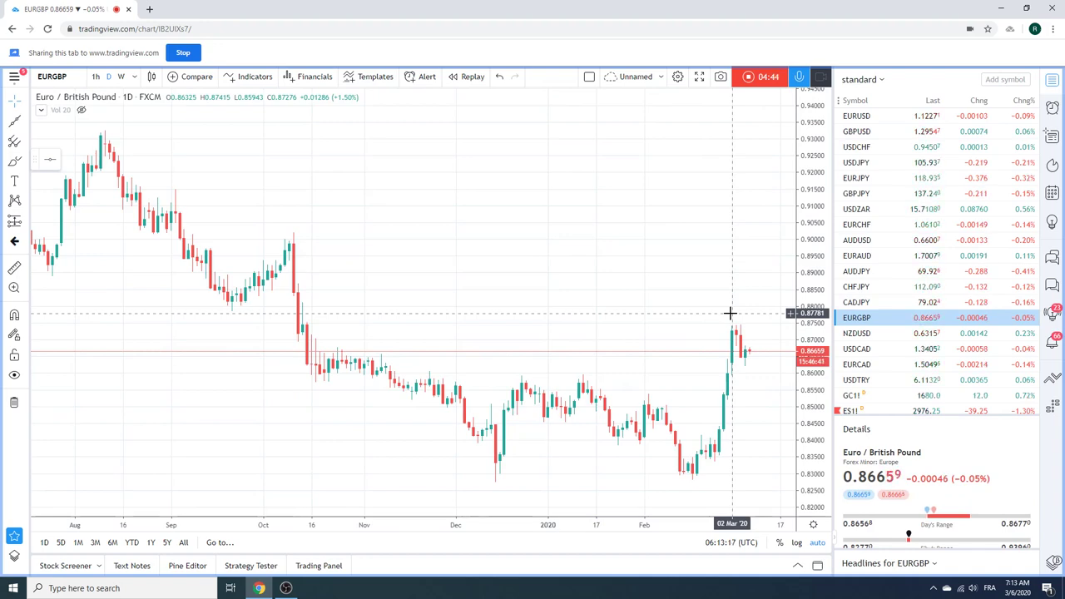
Load the EURCHF daily chart from the watchlist and zoom it with the scroll wheel
scroll(564, 217, "down", 5)
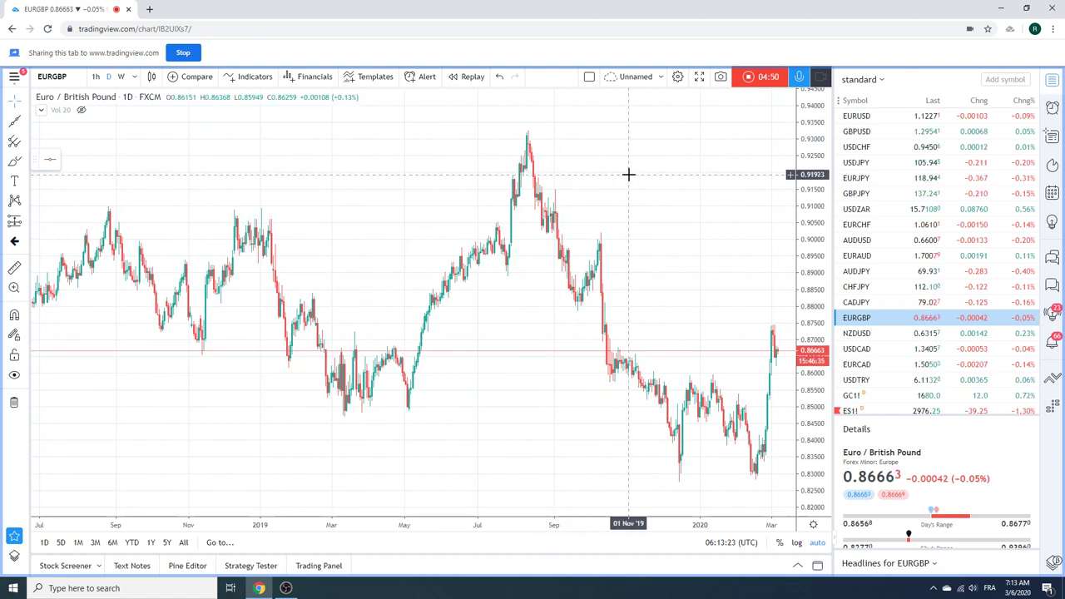
left_click(855, 225)
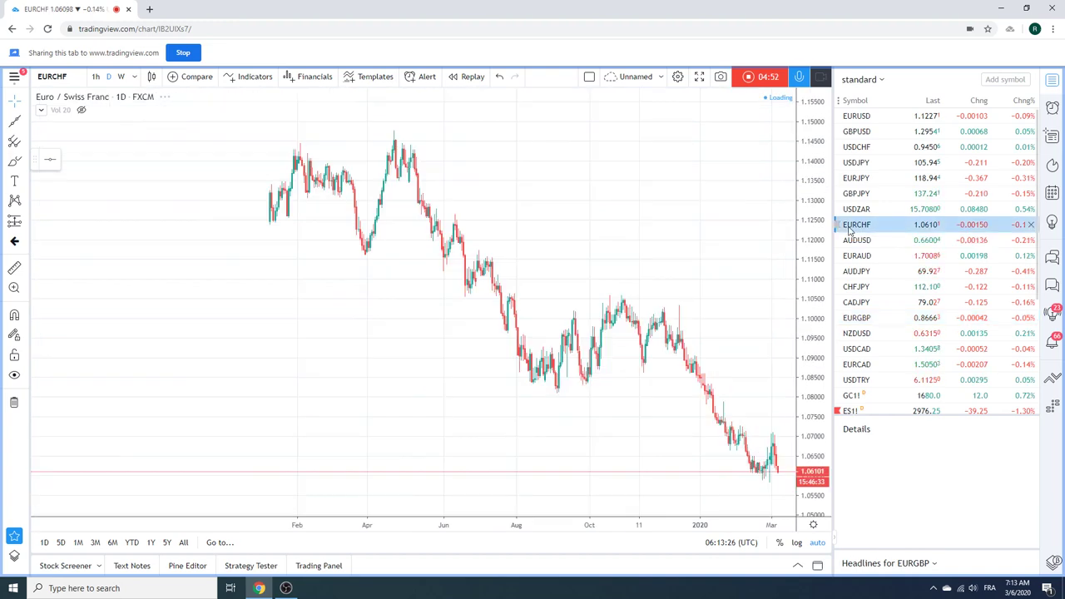
scroll(611, 228, "up", 5)
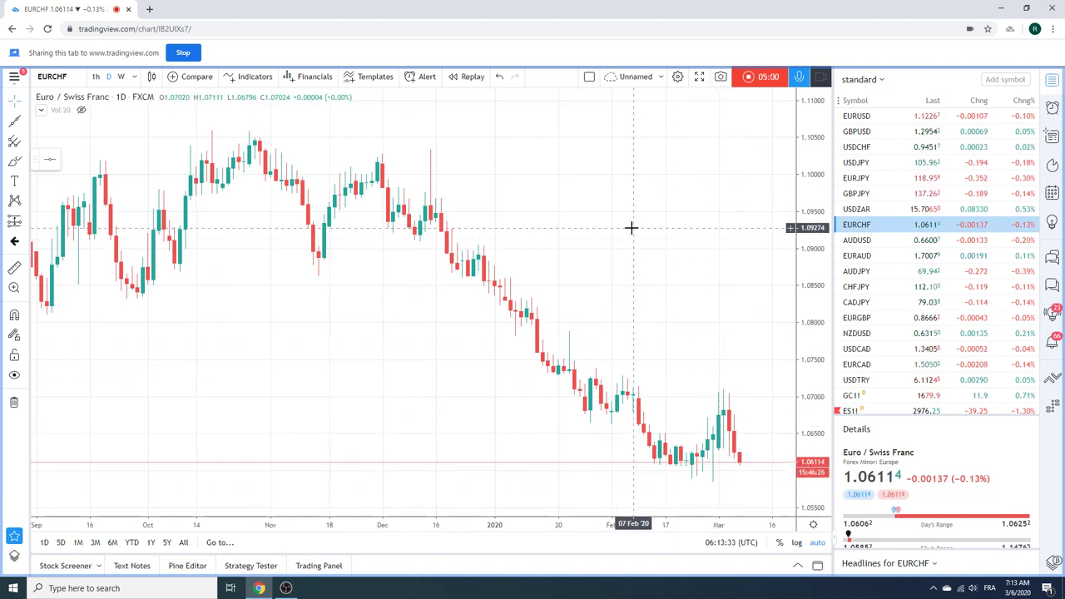
left_click(855, 166)
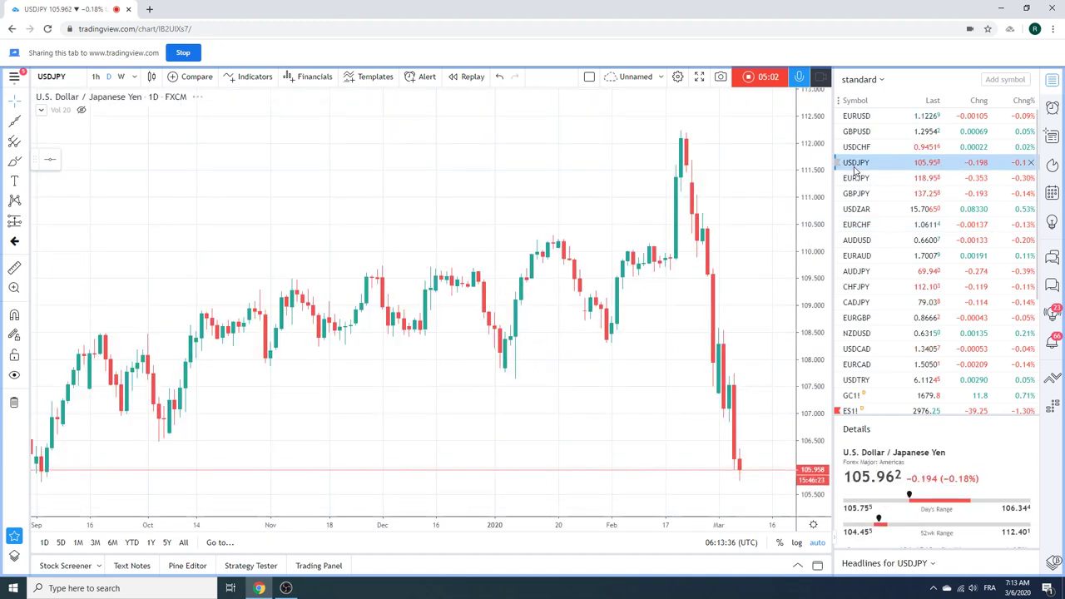
scroll(350, 183, "down", 2)
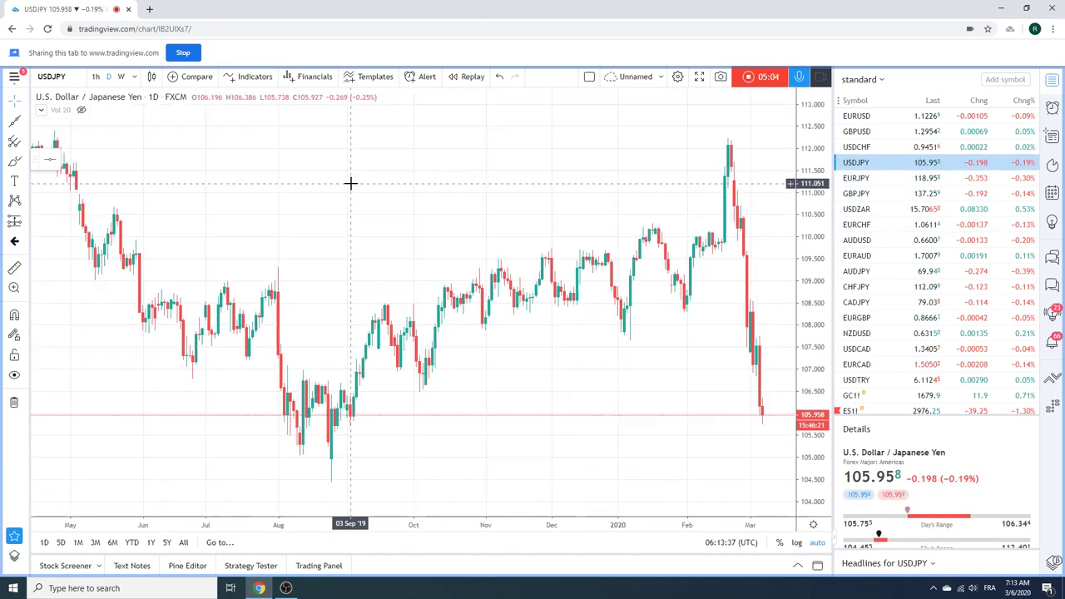
scroll(350, 183, "down", 1)
mouse_move(399, 487)
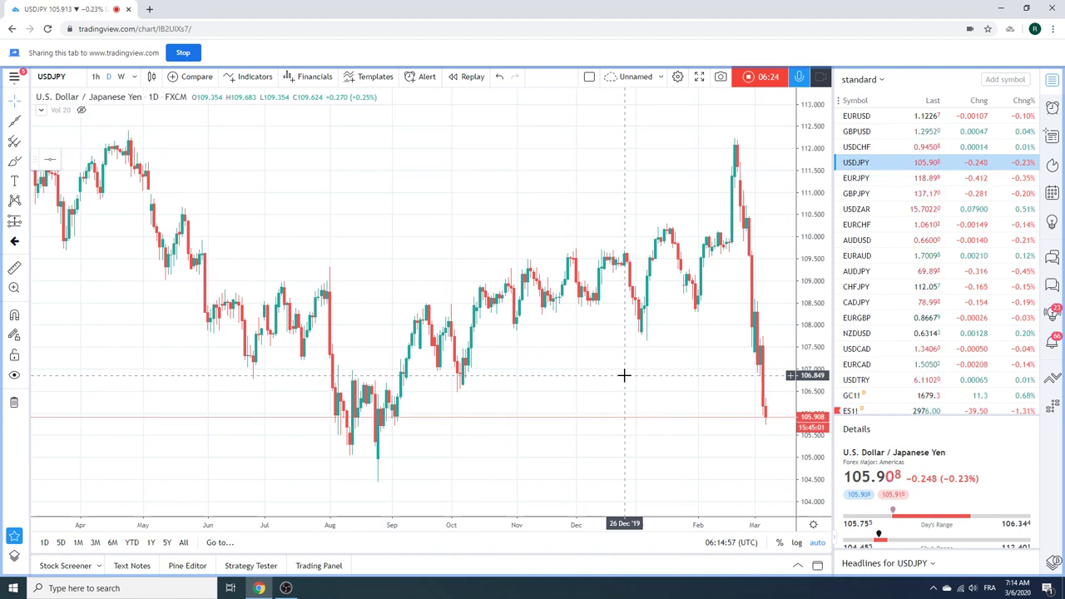
Load the ES1! chart and zoom its time axis to 2020 through early March
scroll(875, 350, "down", 3)
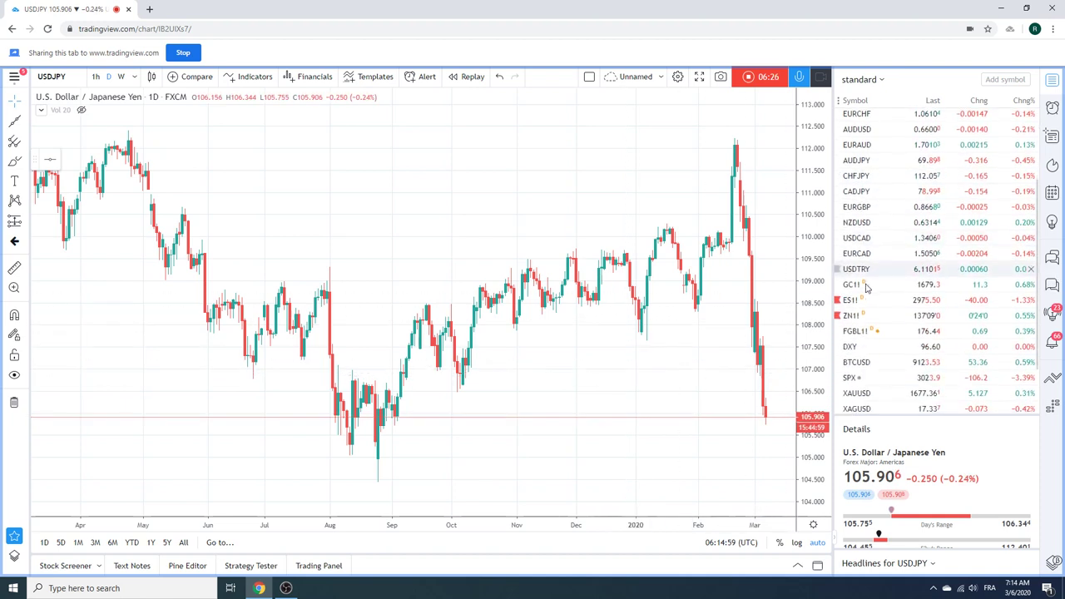
left_click(873, 301)
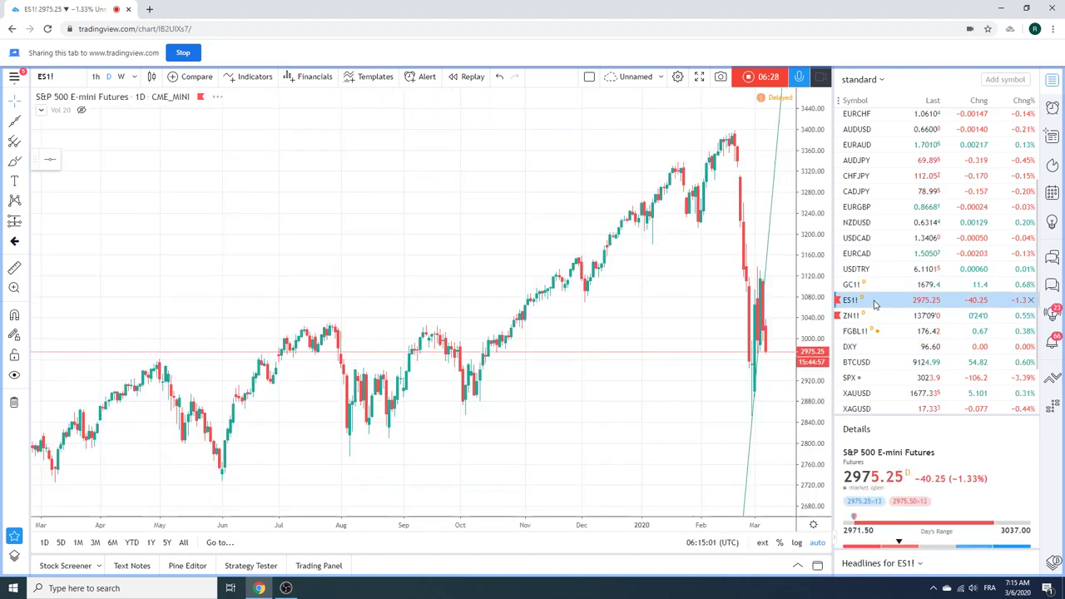
scroll(582, 325, "up", 5)
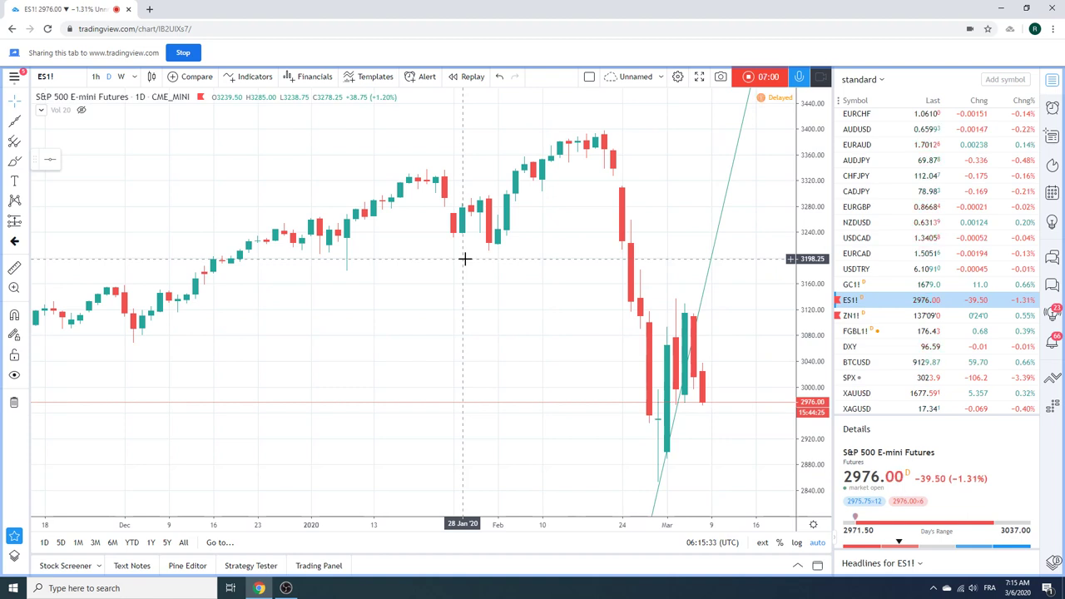
scroll(465, 259, "up", 3)
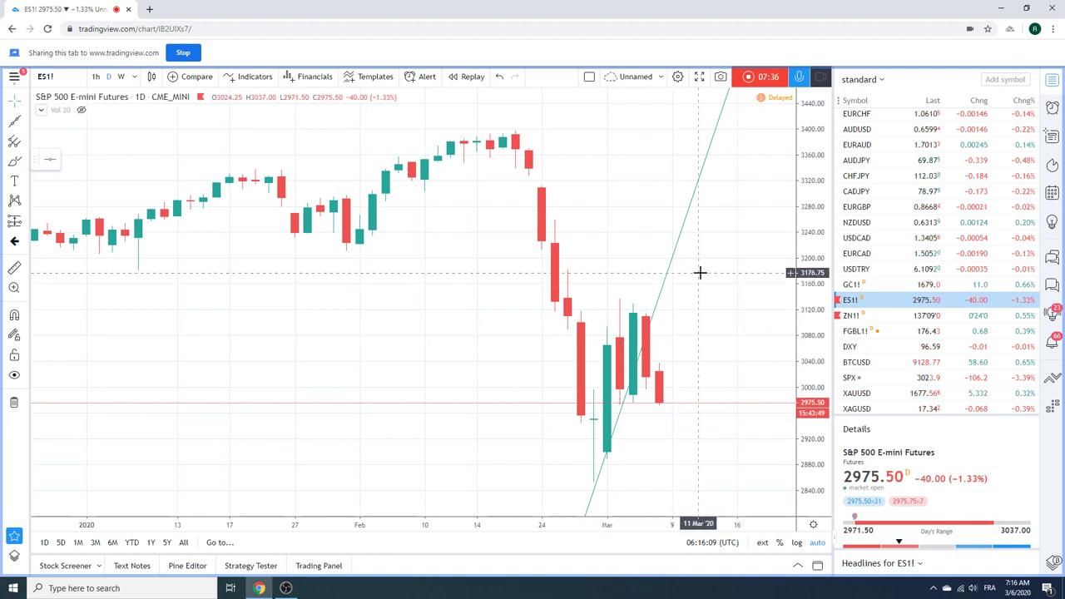
Load the USDCAD daily chart and scroll the watchlist down a few rows
left_click(894, 238)
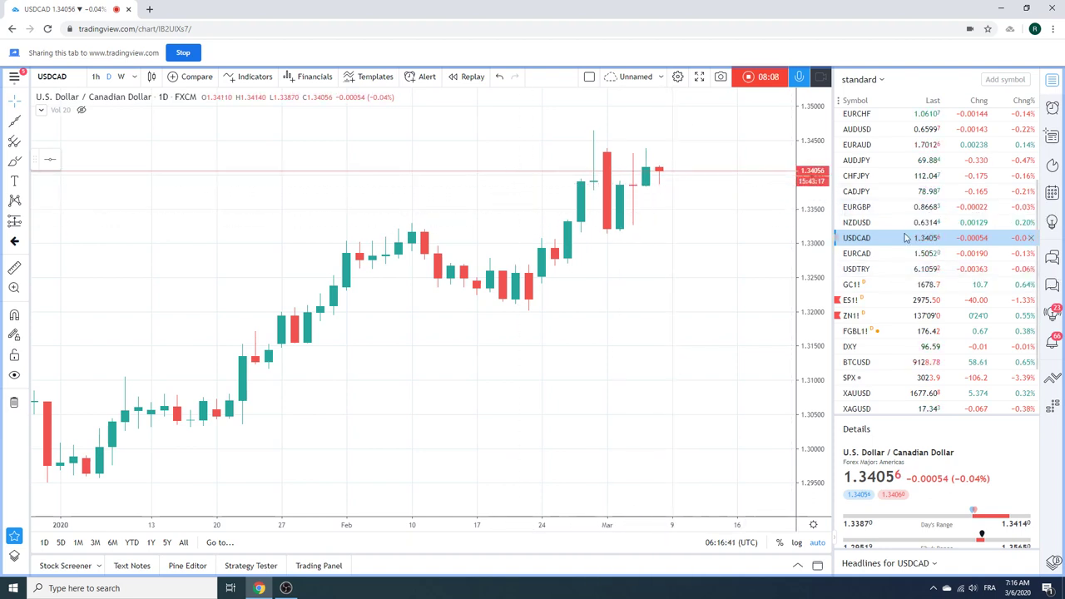
scroll(905, 240, "down", 2)
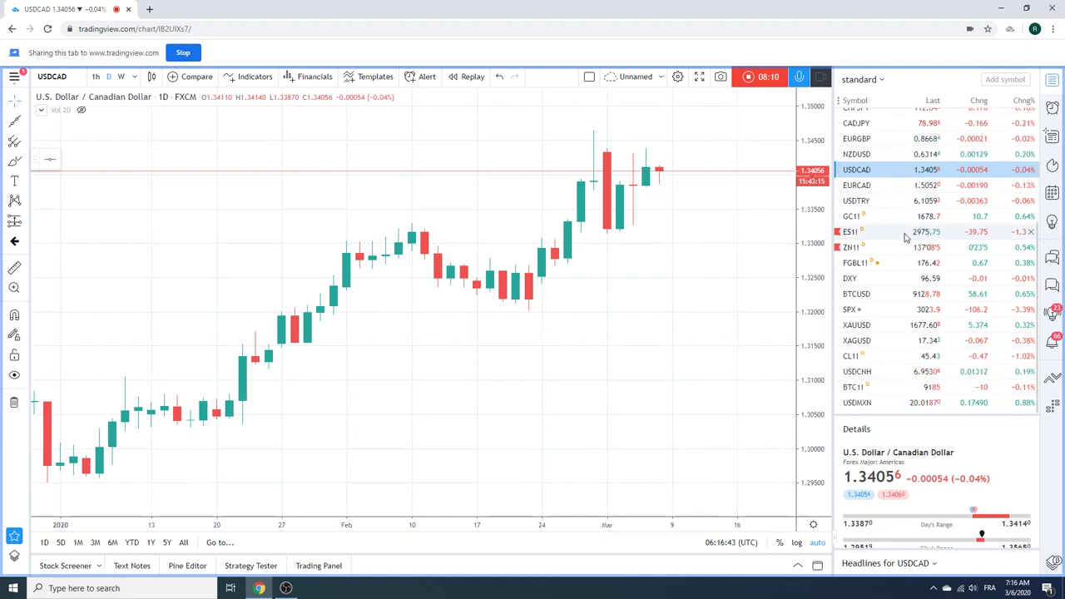
Load CL1! crude oil, zoom out to 2018, then back in to November–March
left_click(923, 357)
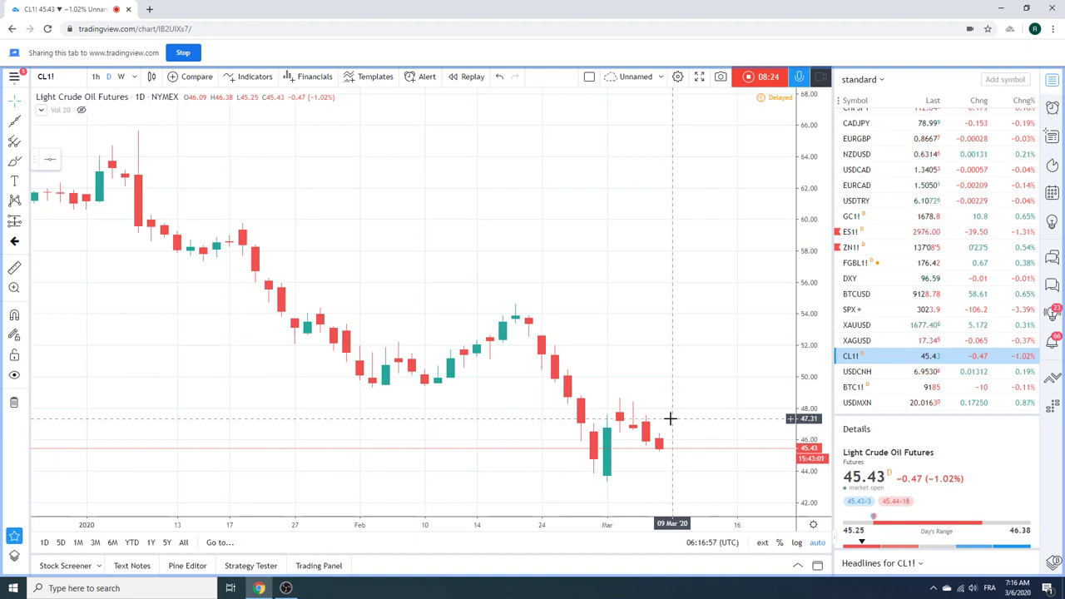
scroll(671, 419, "down", 10)
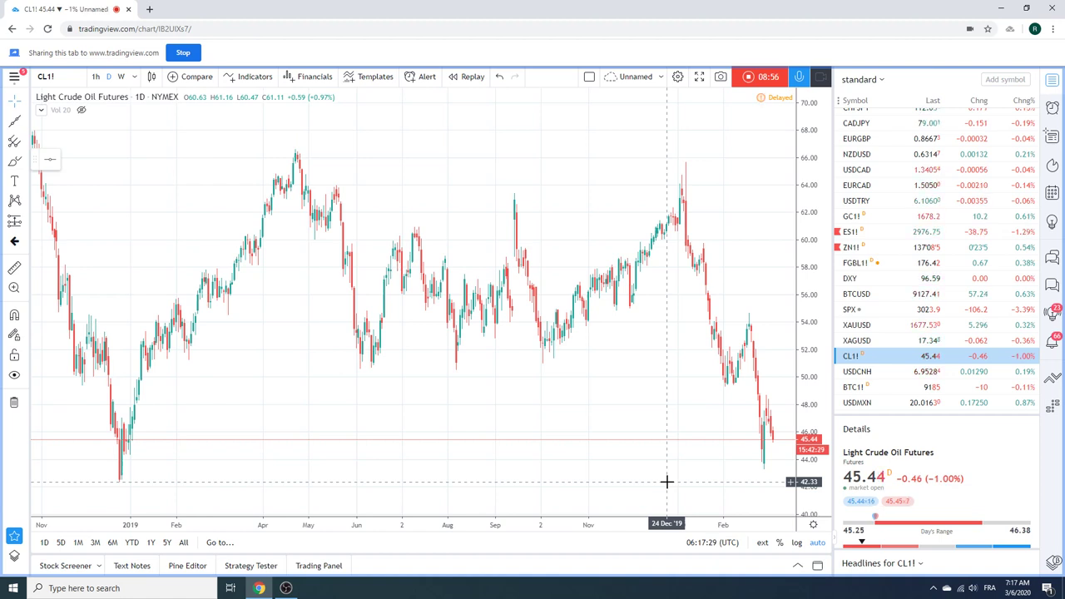
scroll(655, 428, "up", 3)
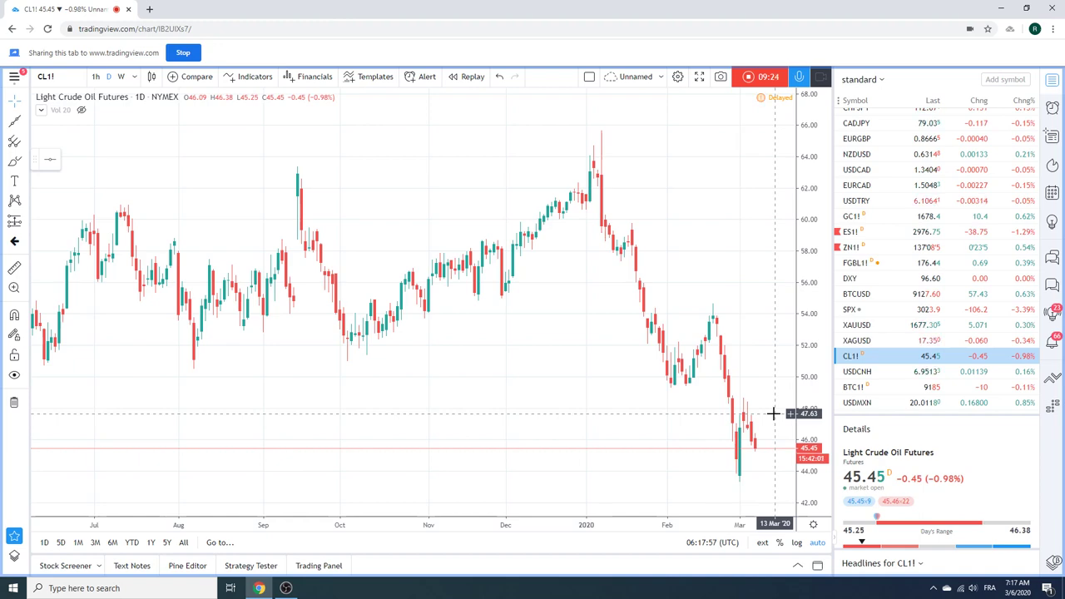
scroll(655, 302, "up", 3)
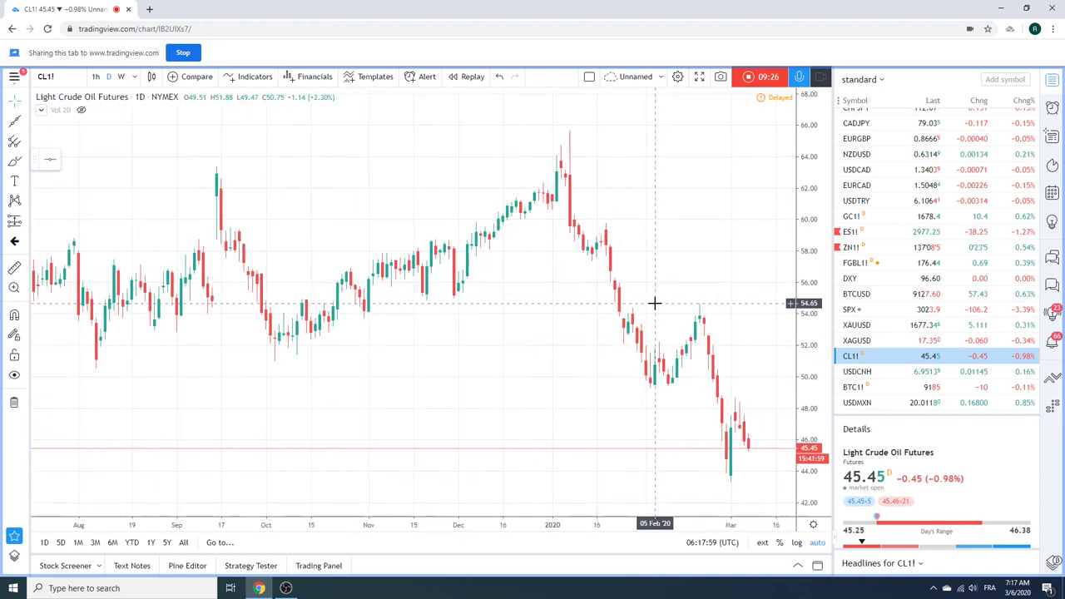
scroll(654, 302, "up", 2)
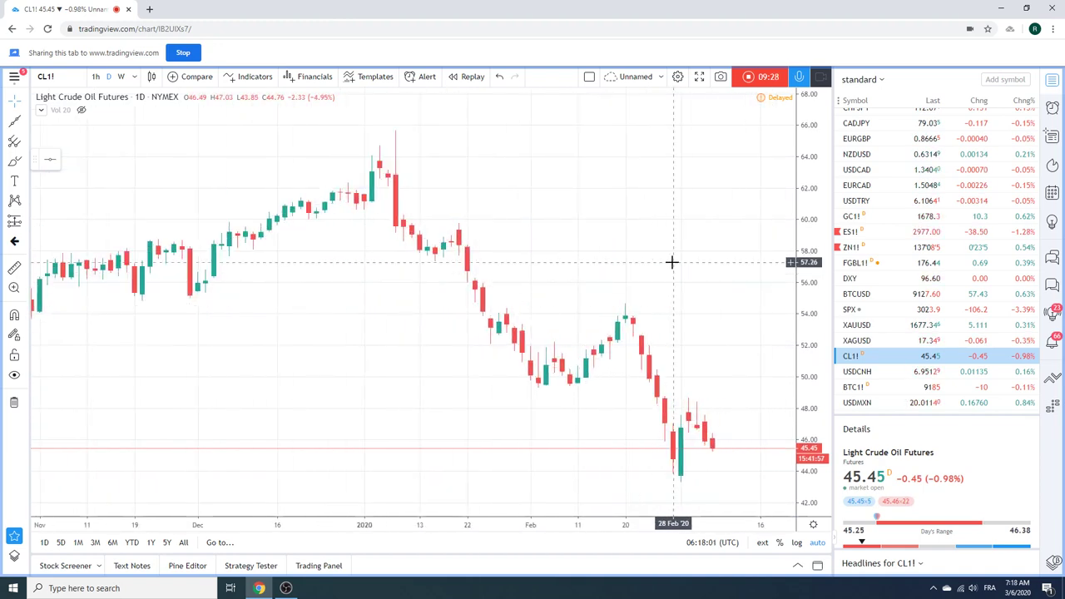
Load the USDCNH daily chart and zoom out to cover October through March
left_click(861, 371)
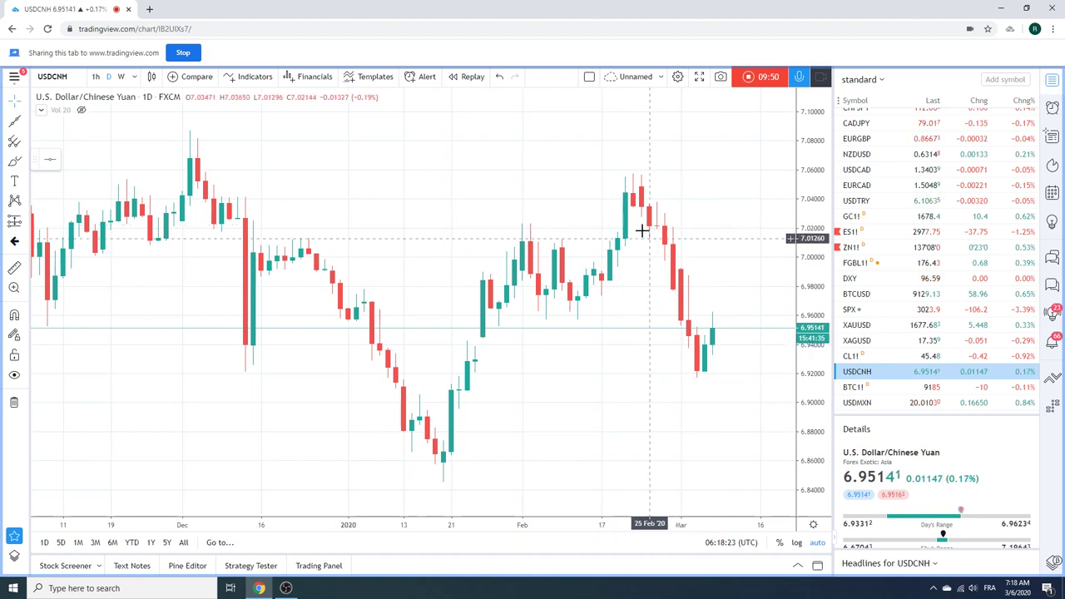
scroll(691, 285, "down", 2)
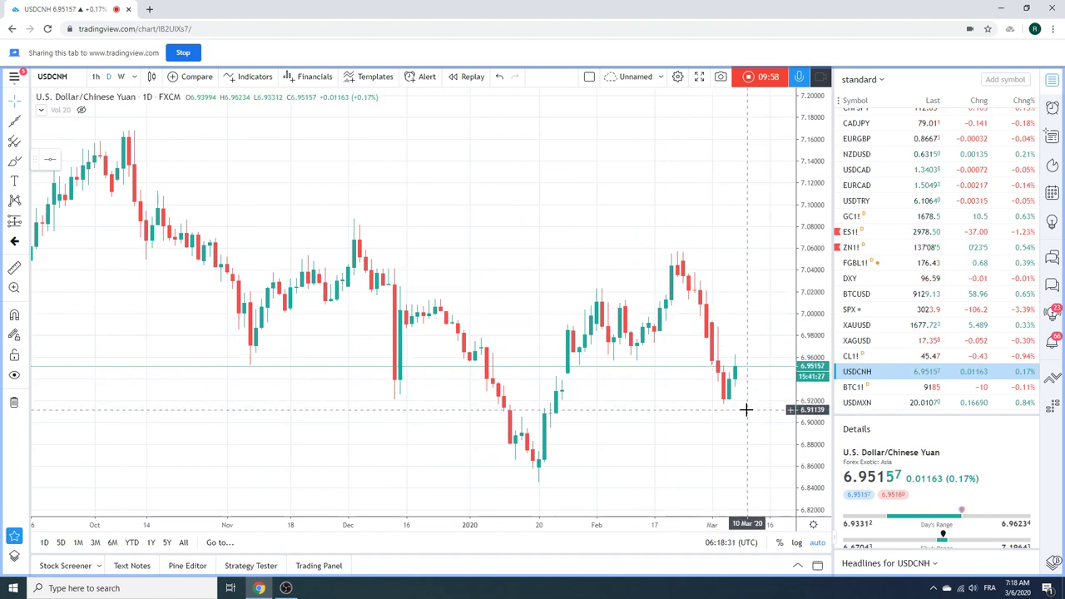
View the BTC1! Bitcoin futures chart briefly, then load the ZN1! T-Note futures chart
left_click(869, 388)
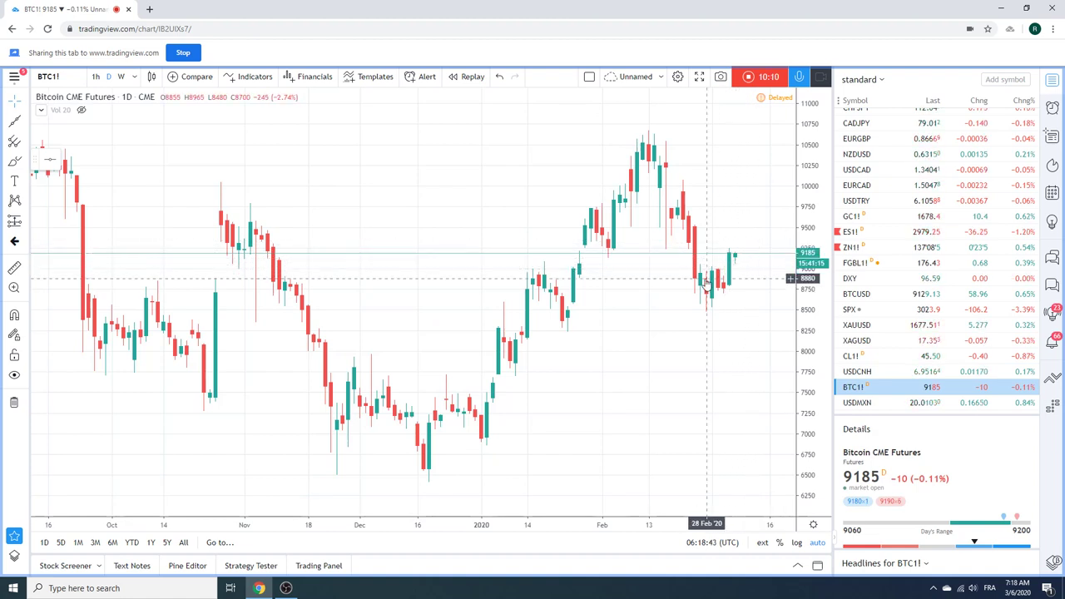
left_click(872, 247)
scroll(650, 293, "down", 2)
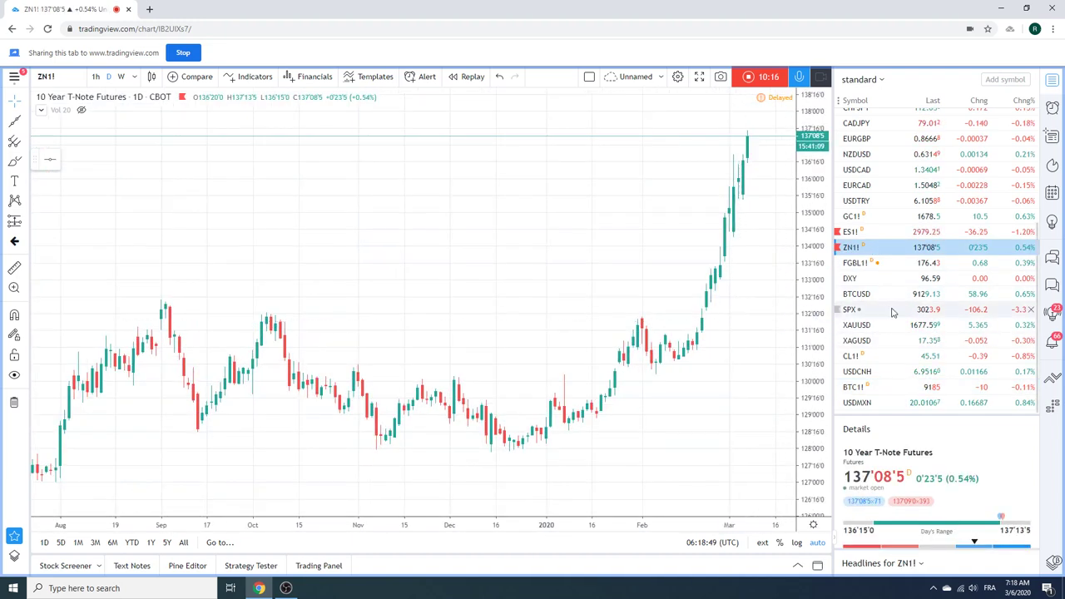
scroll(891, 311, "up", 3)
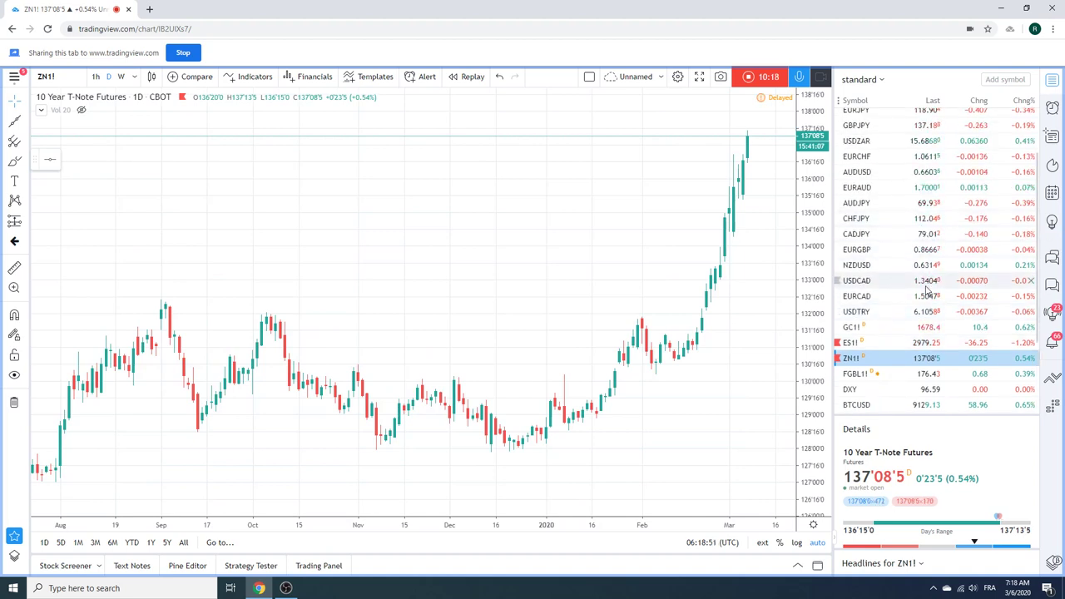
scroll(919, 275, "up", 2)
scroll(926, 289, "down", 5)
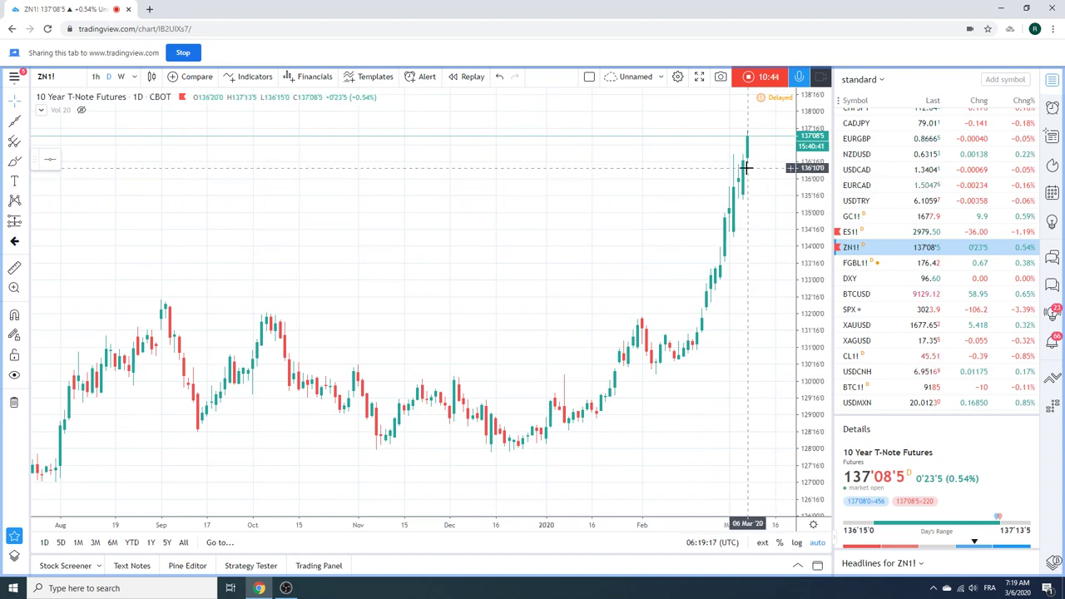
scroll(744, 179, "down", 3)
scroll(737, 213, "up", 2)
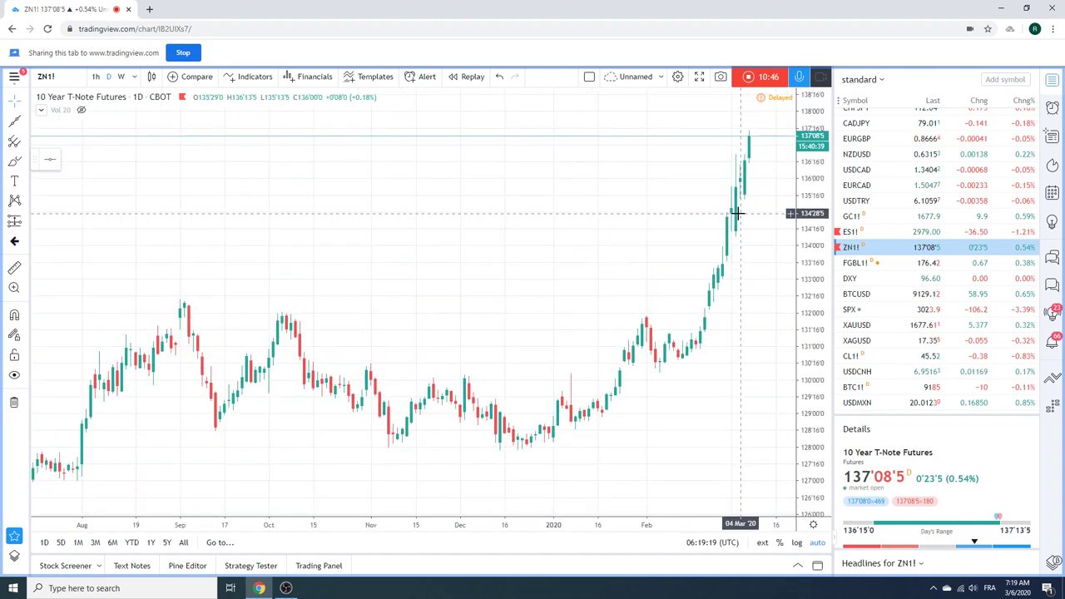
scroll(737, 213, "up", 1)
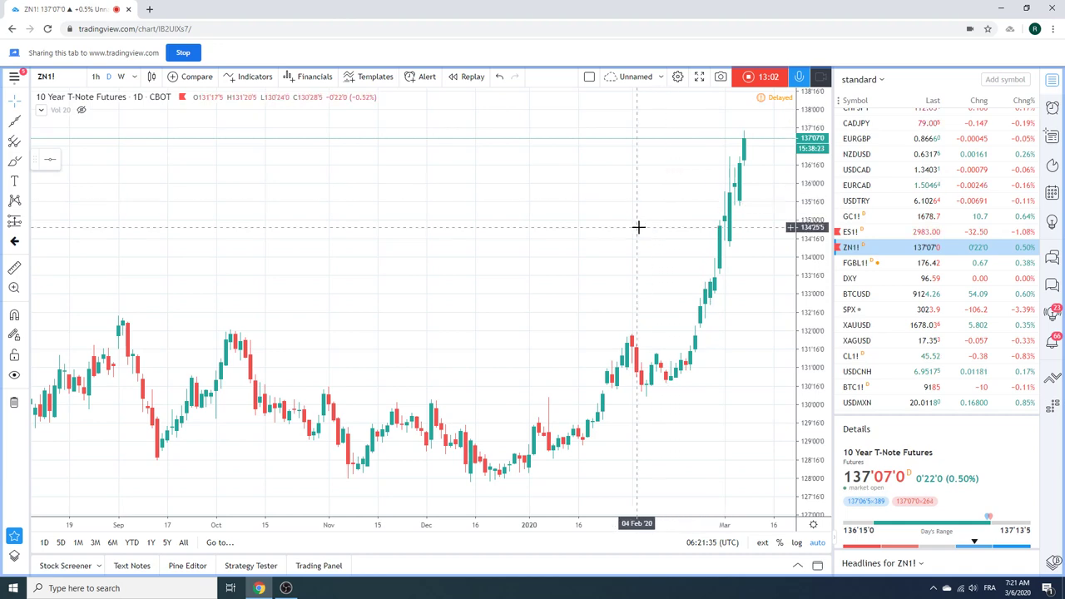
Zoom the ZN1! time axis out to span March 2019 through March 2020
scroll(637, 226, "down", 2)
scroll(638, 216, "down", 2)
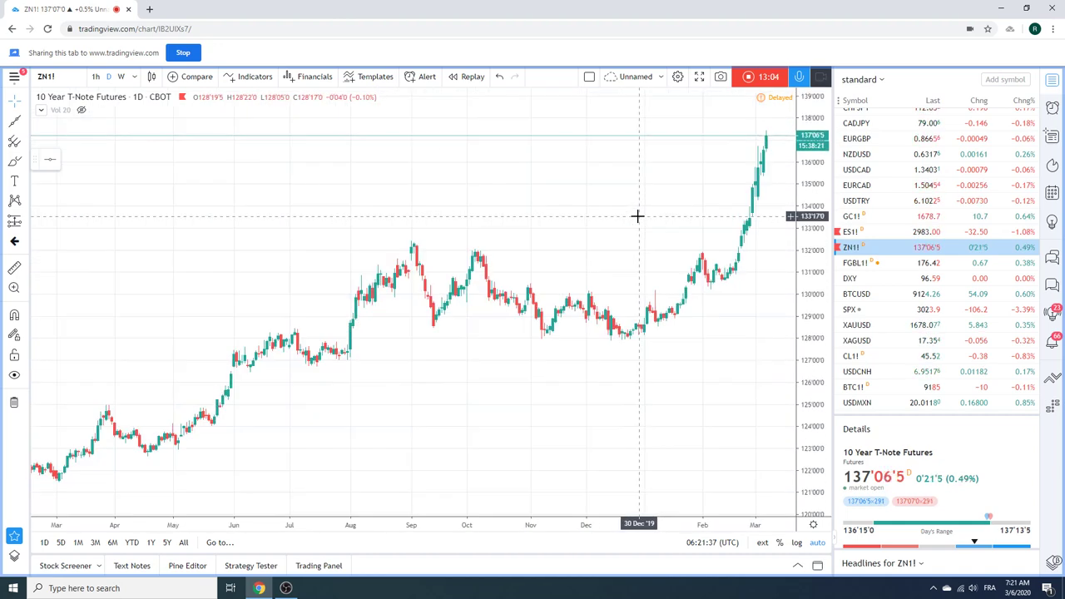